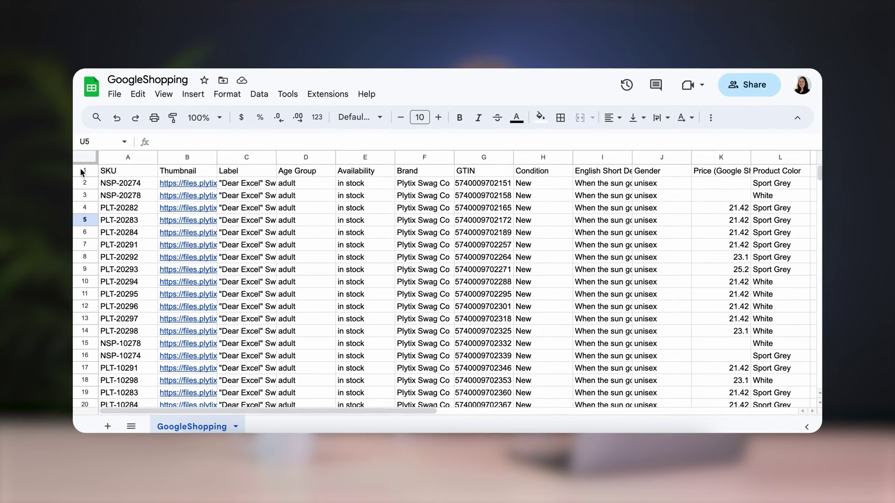
Copy rows 1–16 of GoogleShopping into A1 of the empty Updated Google Shopping spreadsheet.
drag(85, 171, 81, 358)
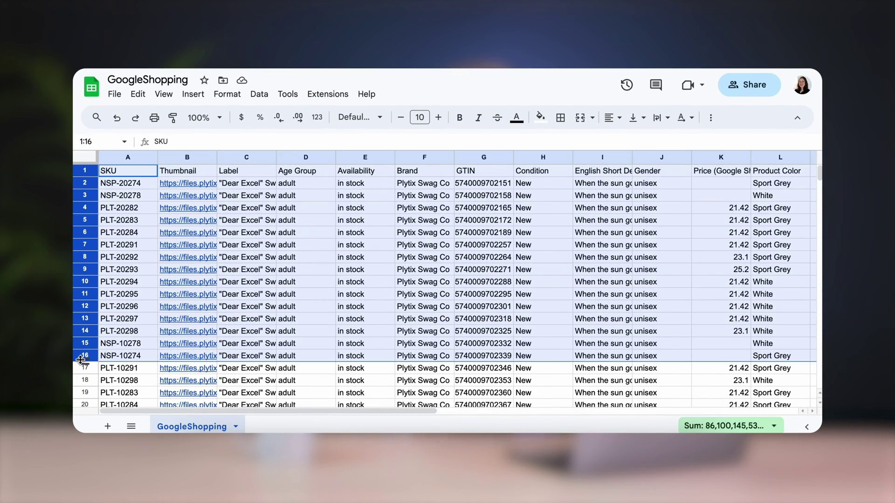
key(ctrl+c)
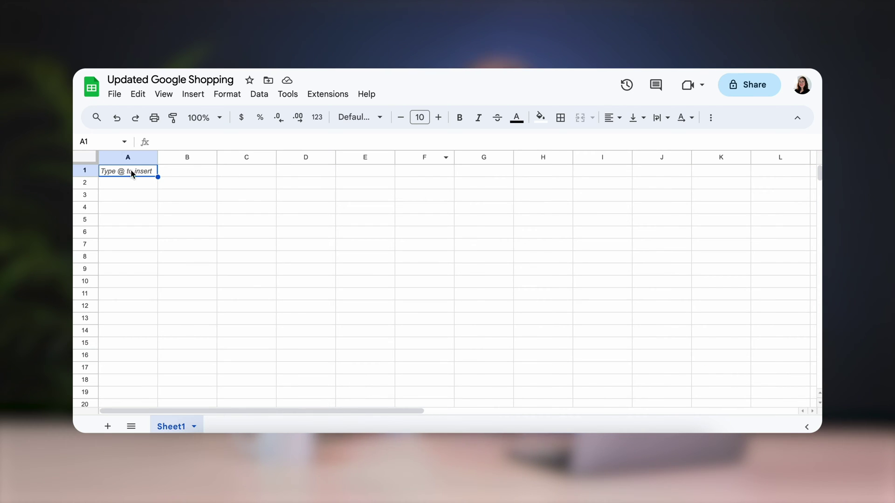
key(ctrl+v)
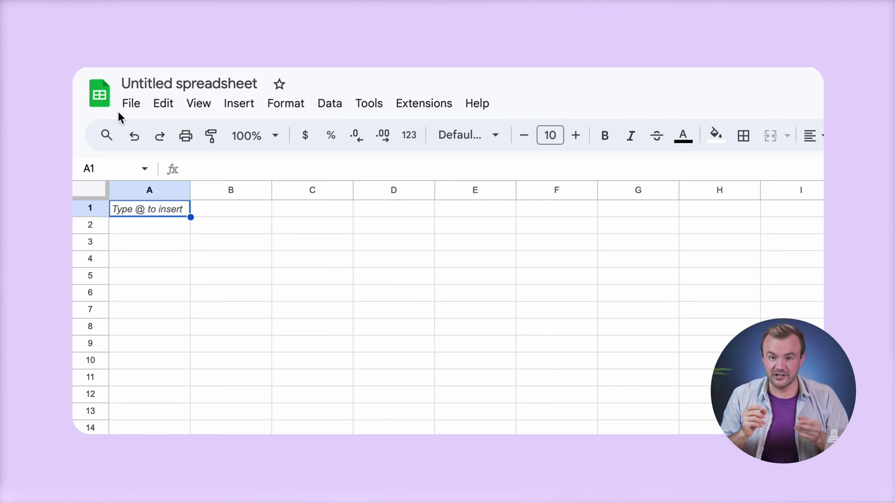
Upload GoogleShopping.csv, import it into a new sheet, then start editing Availability cell F5.
click(127, 107)
click(174, 195)
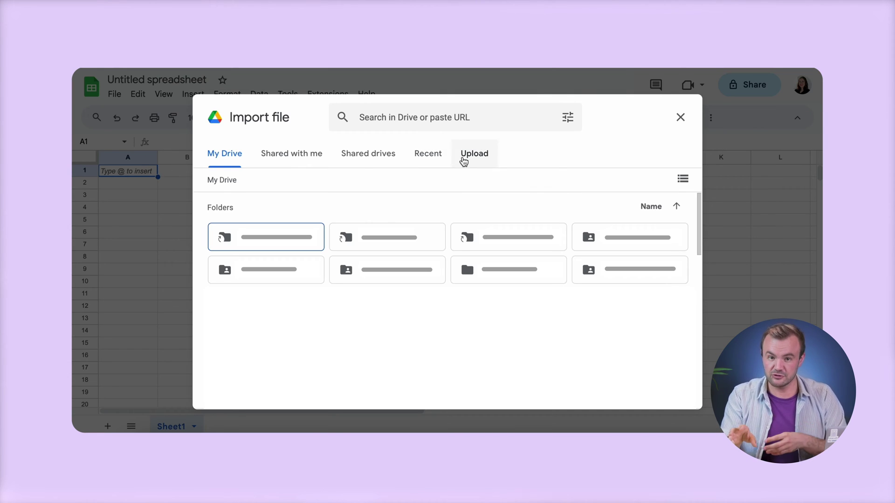
click(464, 161)
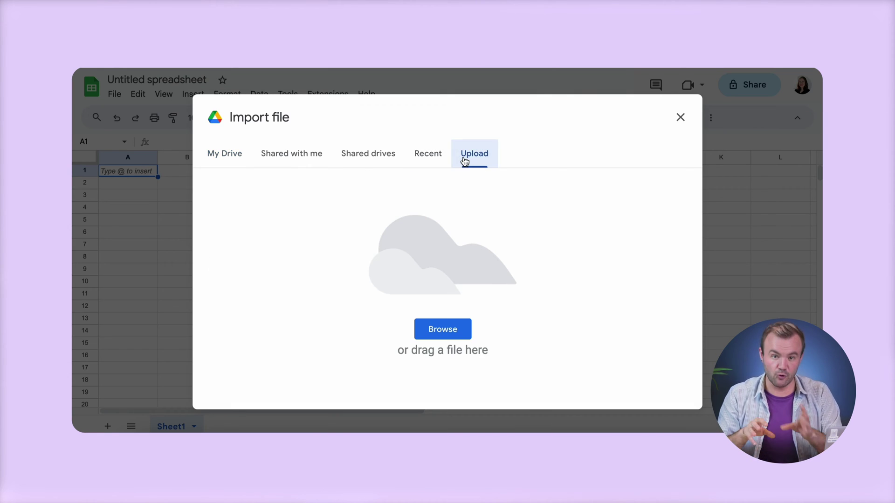
drag(466, 161, 518, 206)
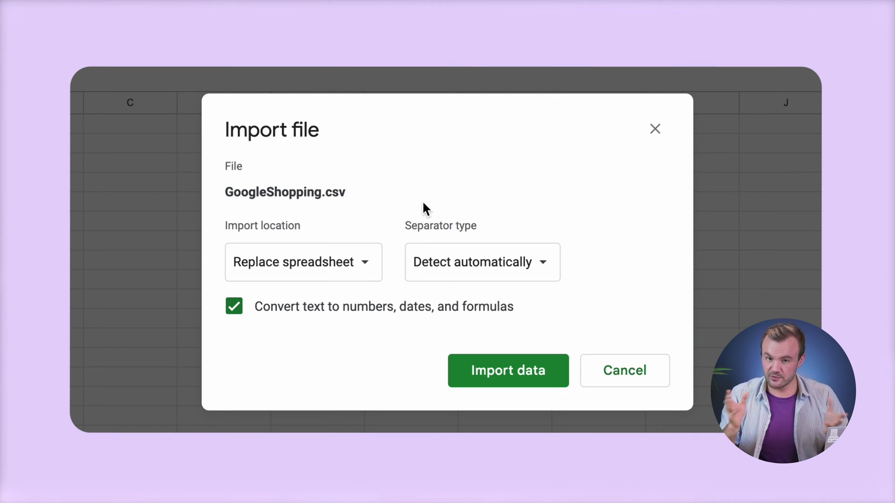
click(354, 266)
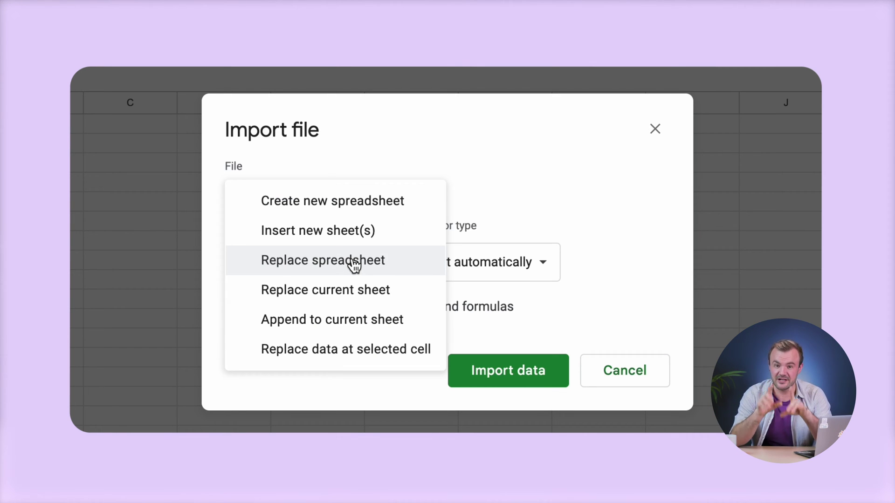
click(395, 239)
click(495, 370)
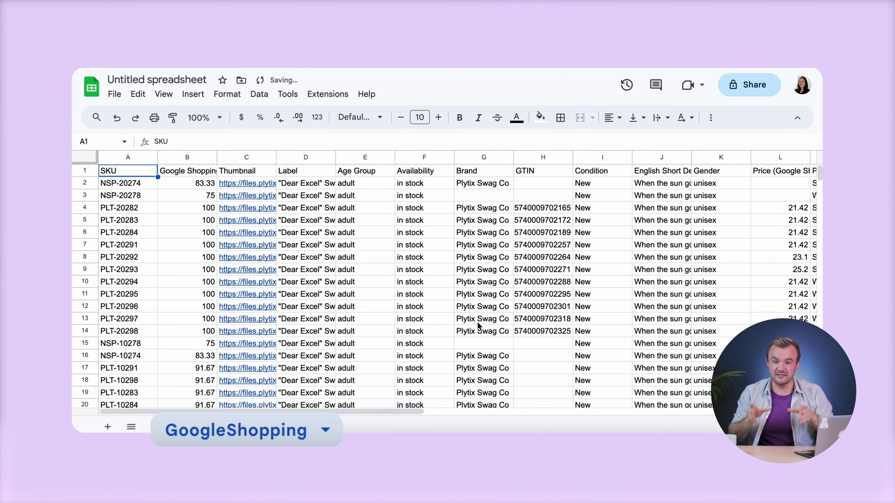
click(414, 219)
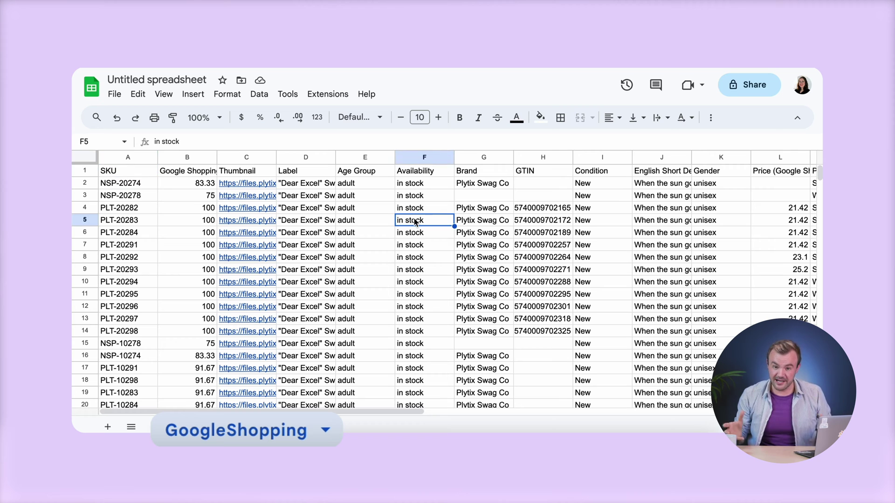
double_click(415, 221)
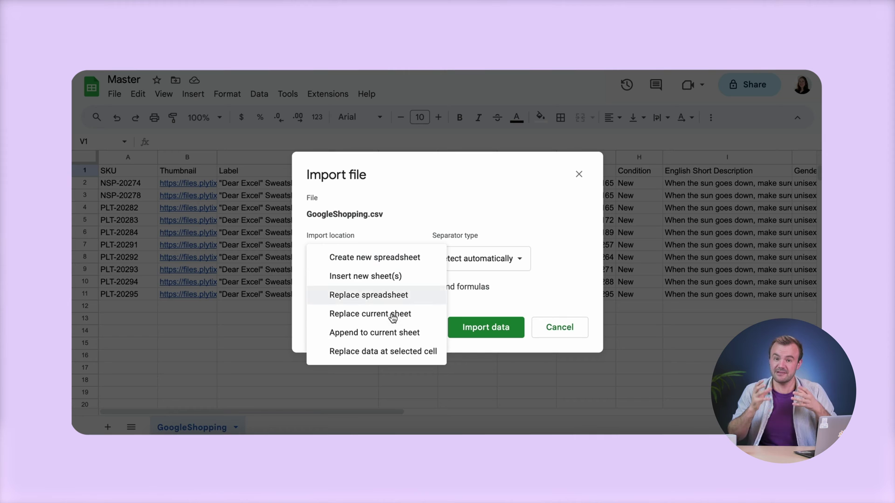
Import the CSV with location Append to current sheet, adding rows below the existing data.
click(393, 334)
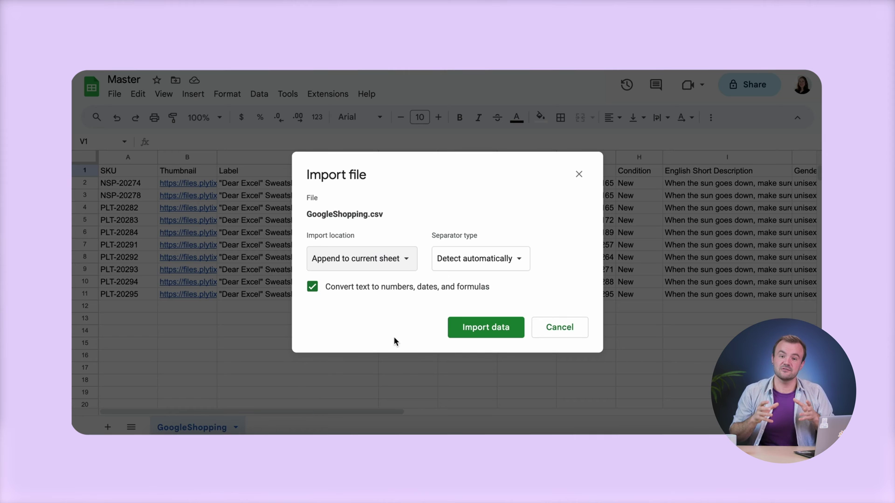
click(483, 332)
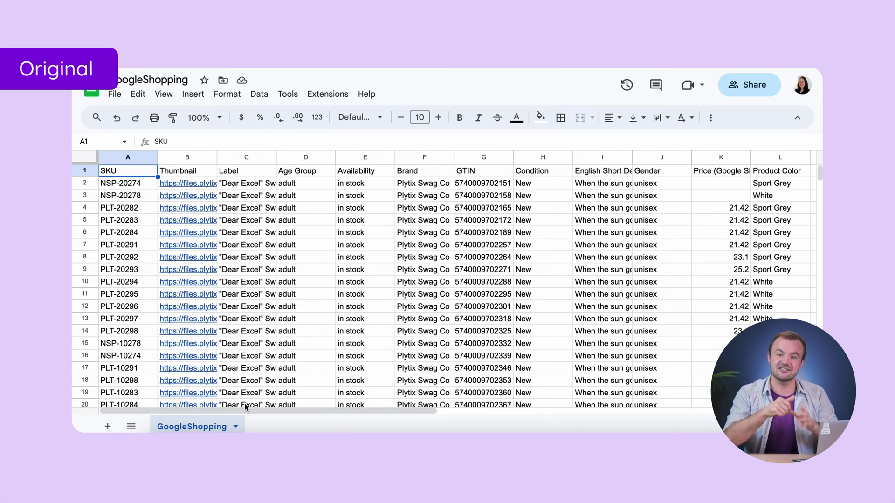
Copy the GoogleShopping sheet to Updated Google Shopping, open it and view the Copy of GoogleShopping sheet.
click(235, 426)
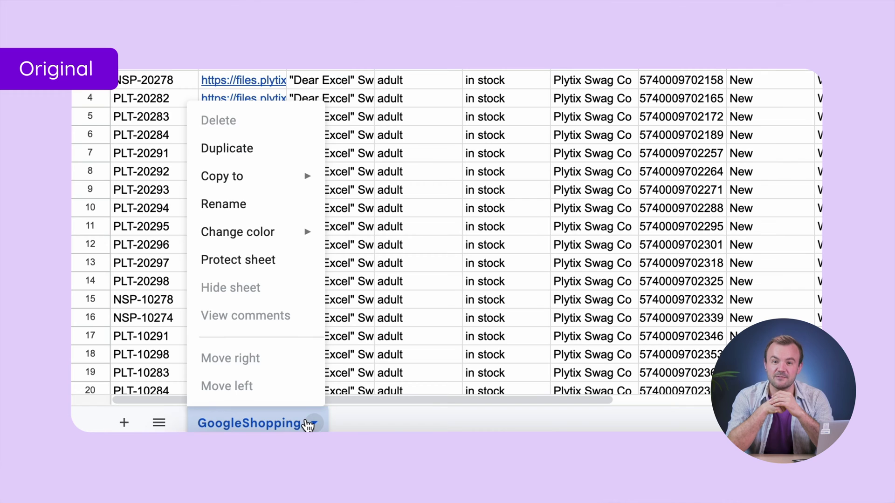
mouse_move(286, 185)
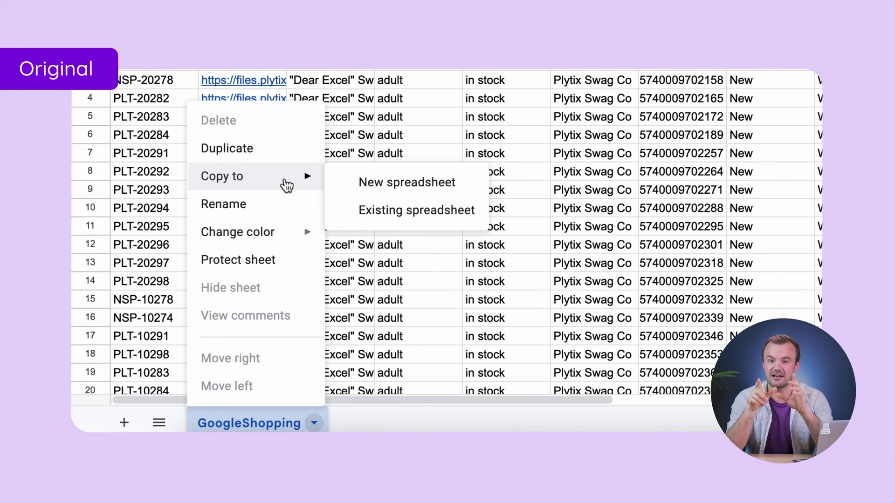
click(380, 214)
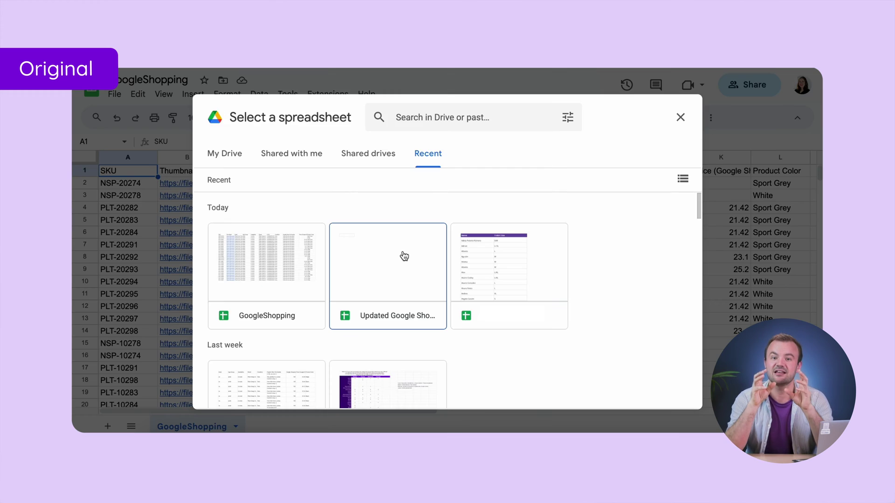
click(404, 256)
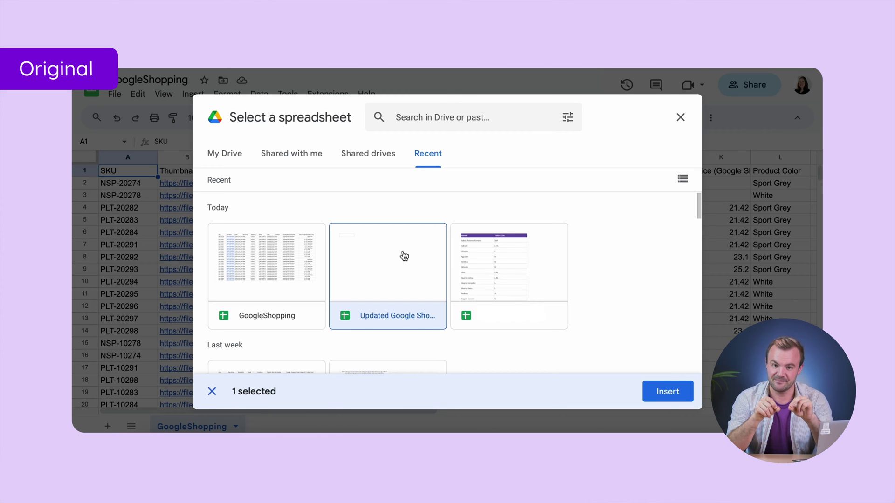
click(658, 384)
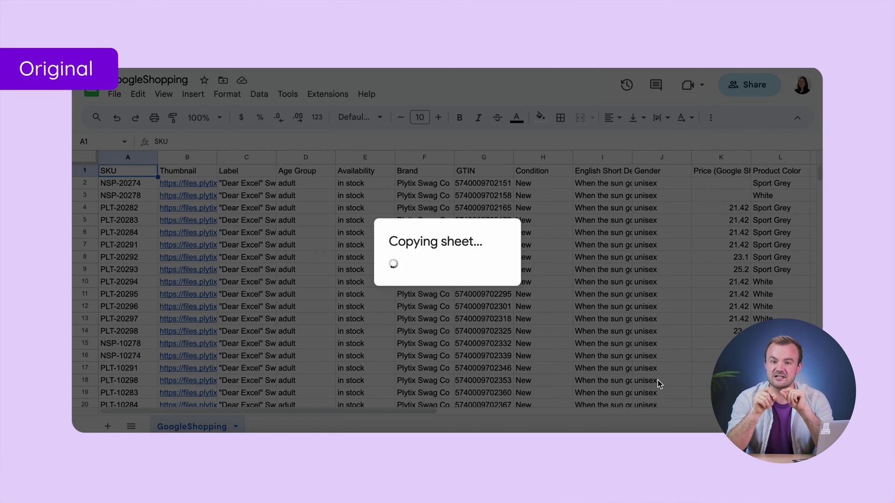
click(413, 255)
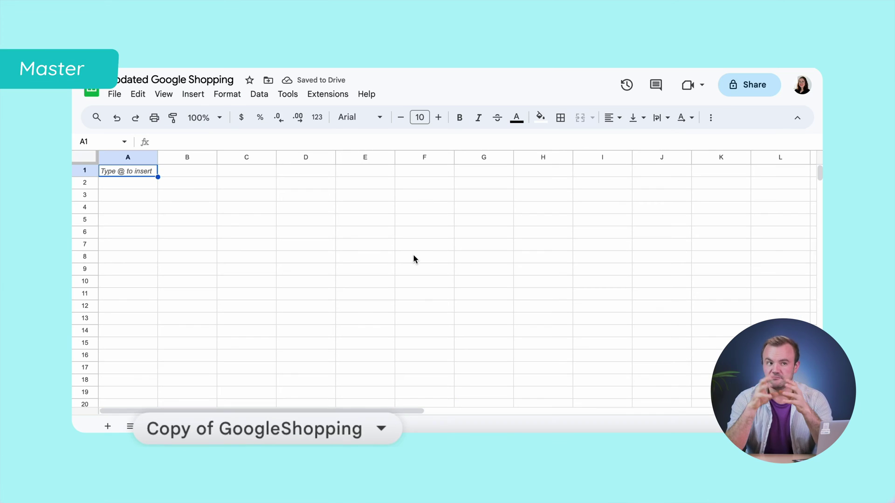
click(273, 424)
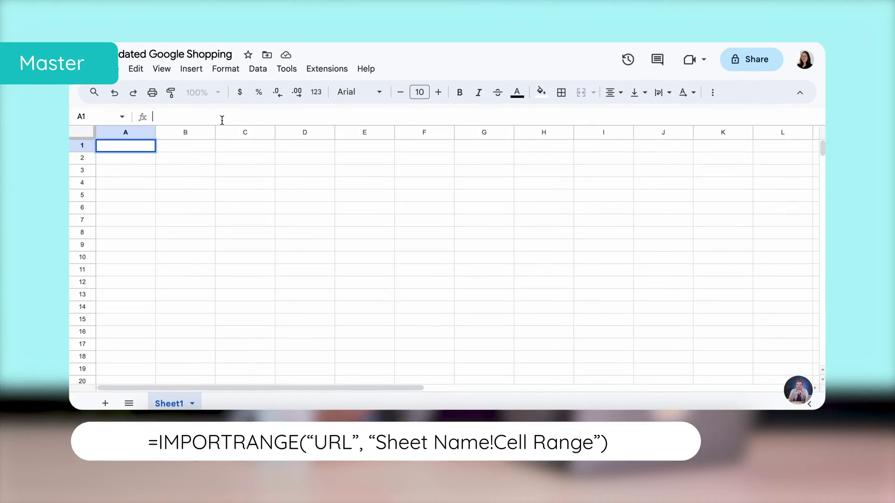
Enter =IMPORTRANGE in A1 with the source URL and range GoogleShopping!A1:L28, then recommit it.
text(=IMPORT)
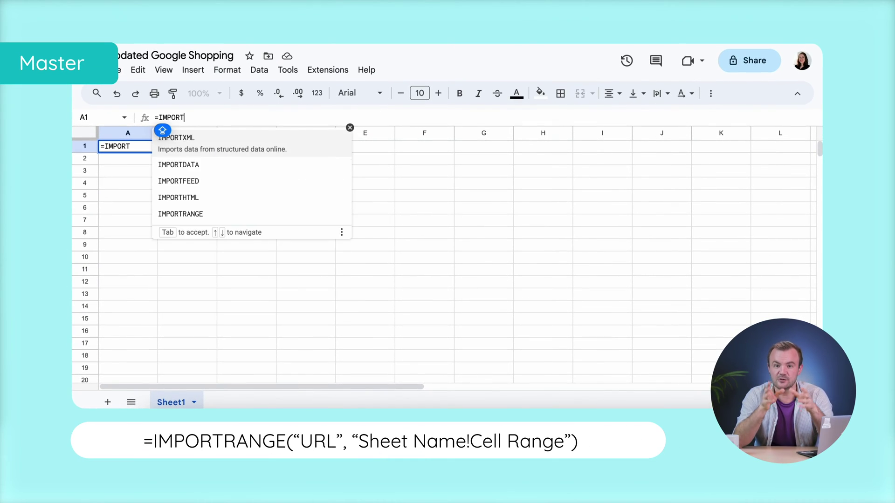
text(RANGE(")
key(ctrl+v)
text(")
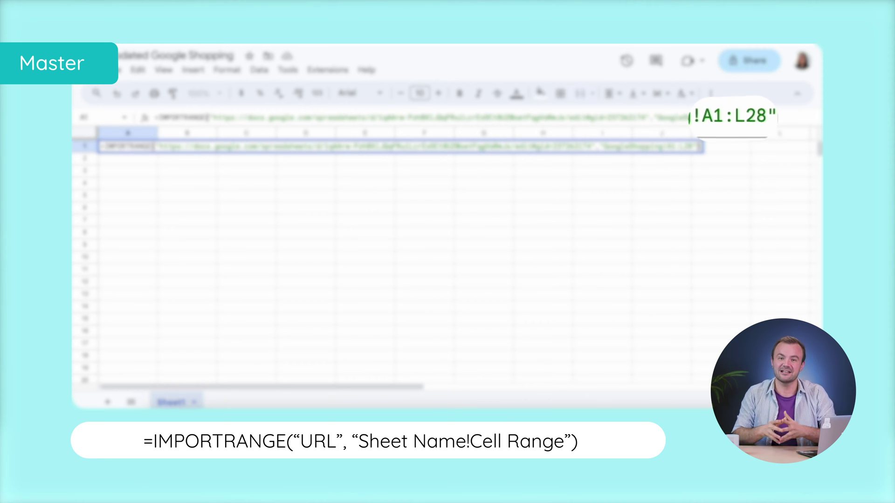
key(Return)
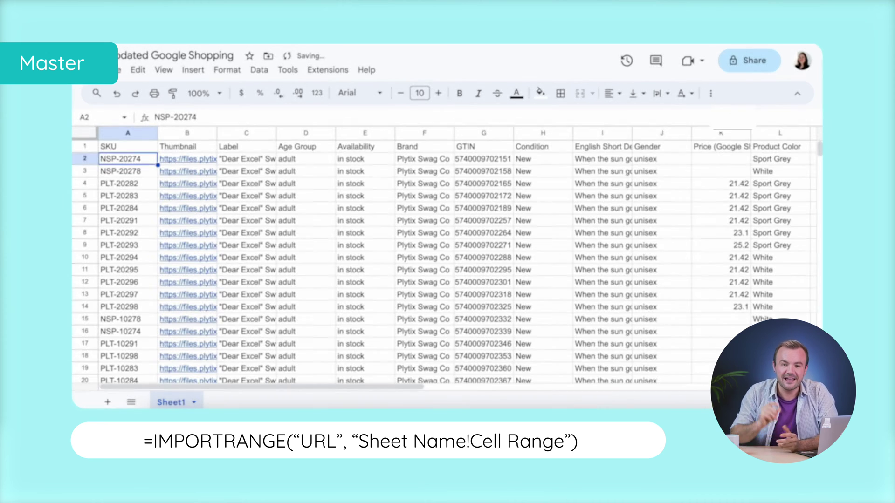
click(127, 146)
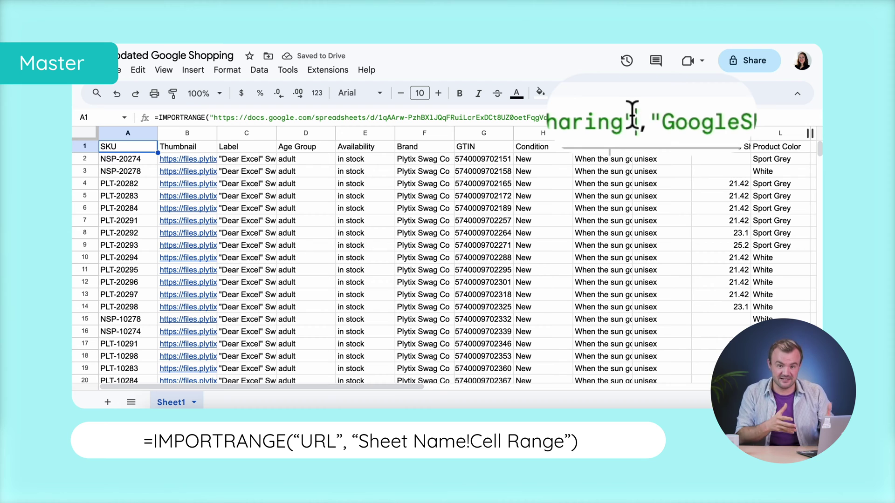
click(631, 118)
key(Return)
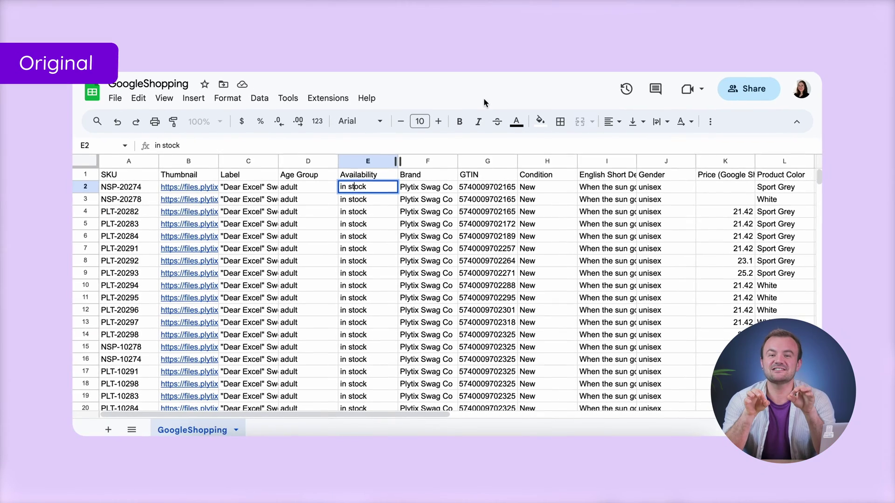
Set E2 to 'out of stock' and fill it down through E20.
triple_click(365, 185)
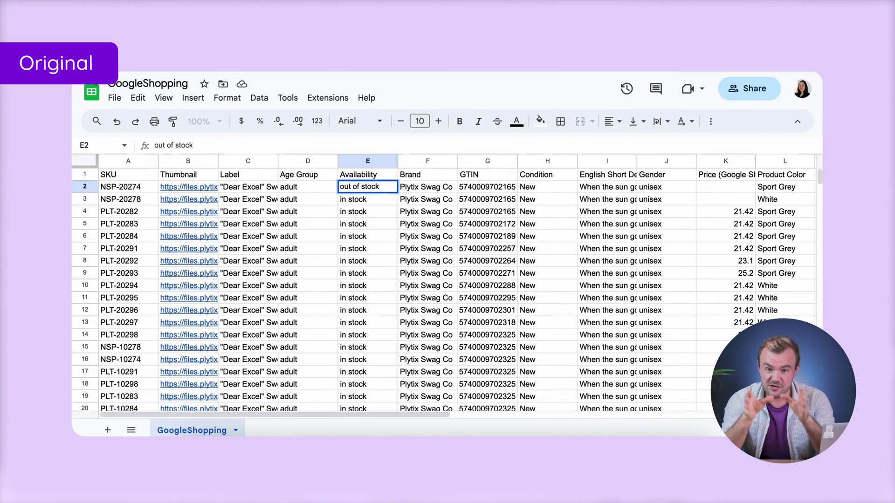
text(out of stock)
drag(398, 192, 397, 408)
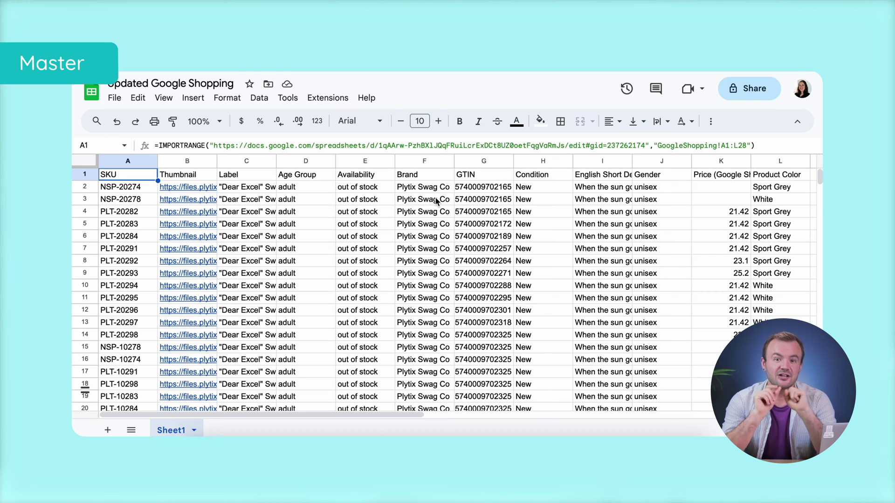
Replace the brand in F3 with Plytix.
click(434, 201)
double_click(434, 200)
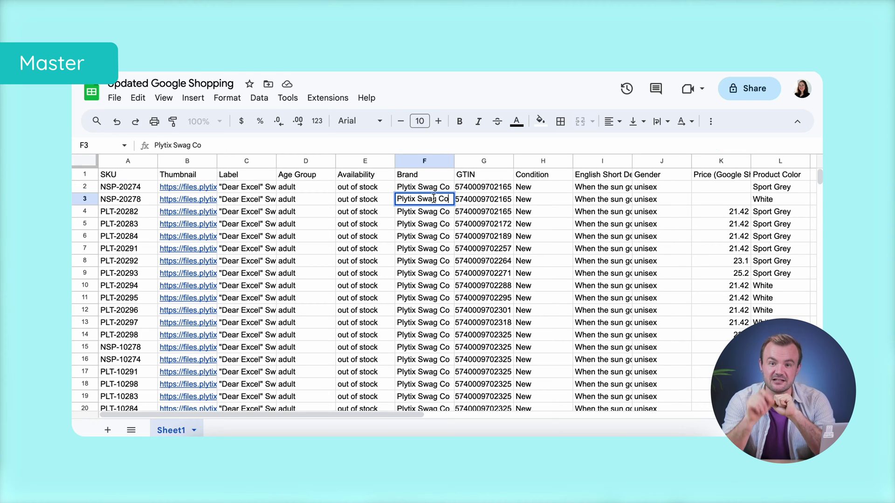
key(ctrl+a)
text(Ply)
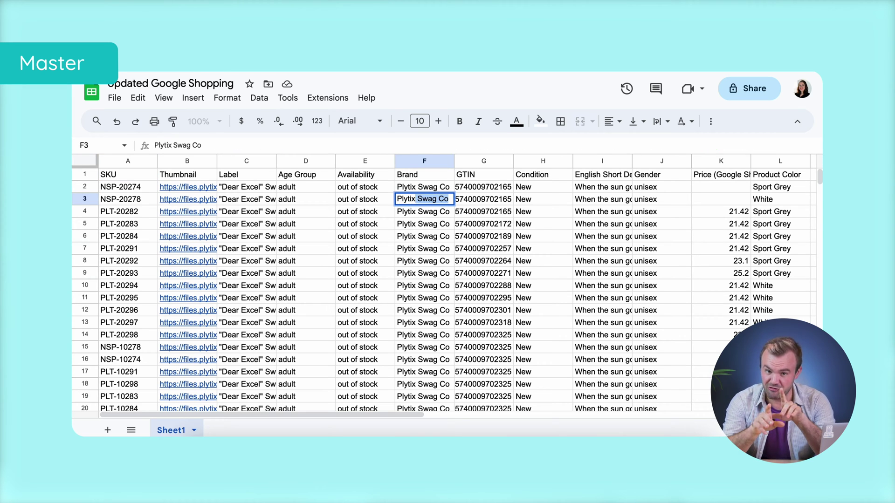
text(tix)
key(Return)
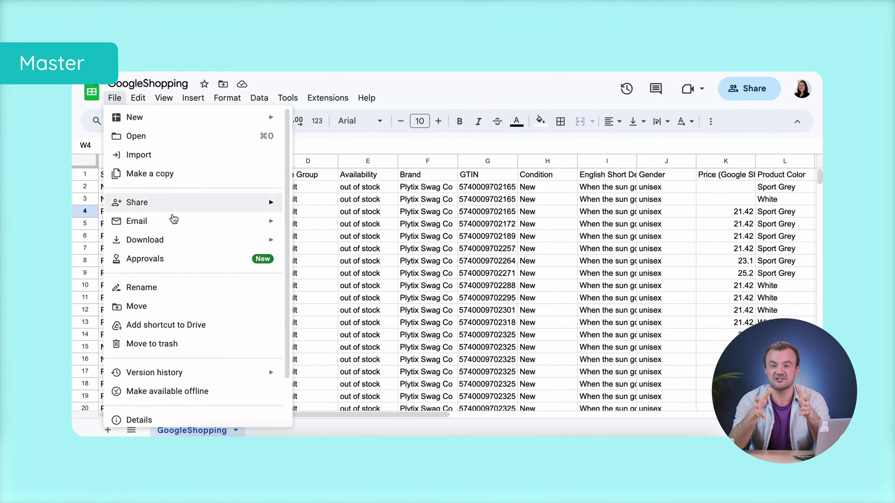
Publish the entire document to the web as a web page and confirm.
mouse_move(241, 250)
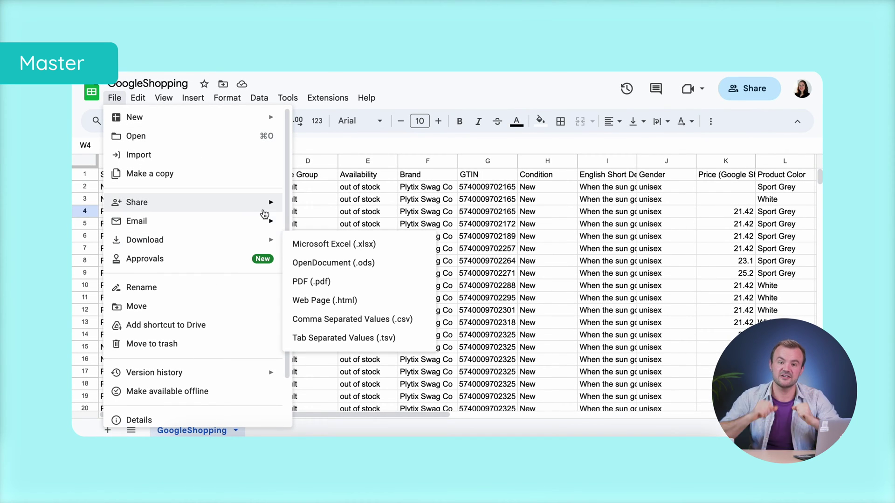
mouse_move(270, 204)
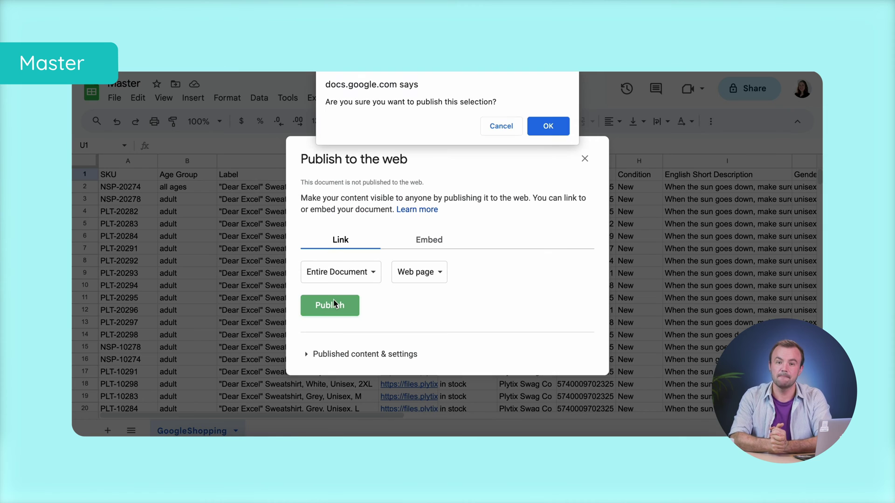
click(544, 123)
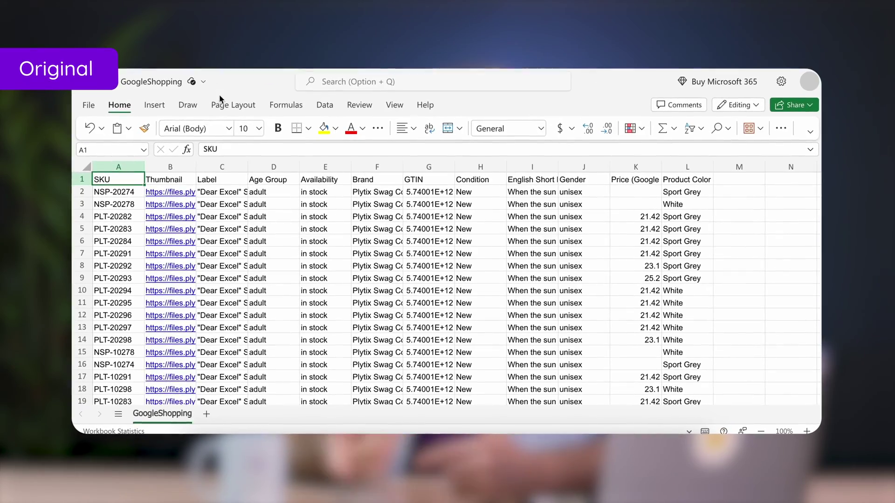
Copy the entire GoogleShopping worksheet into A1 of the GoogleShoppingUpdated workbook.
click(84, 169)
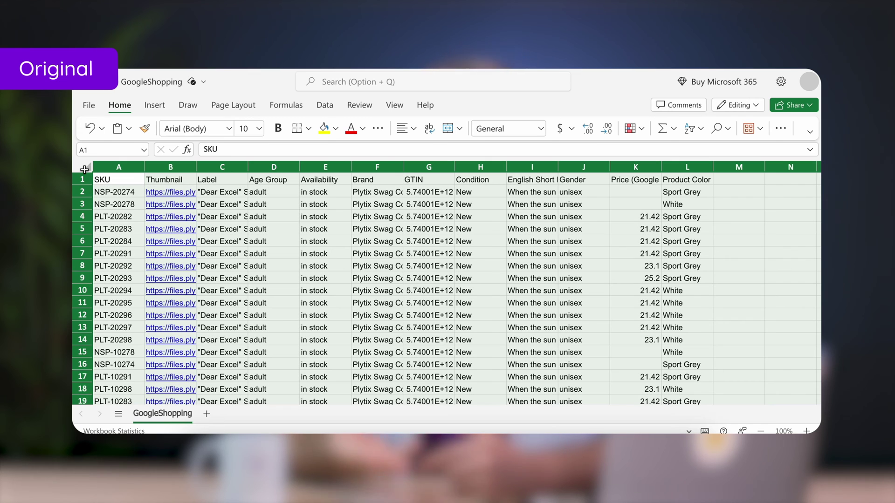
key(ctrl+c)
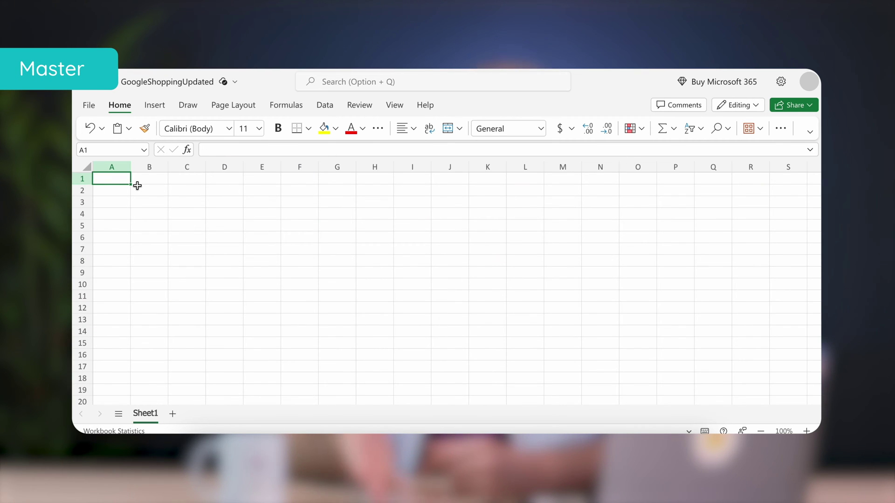
key(ctrl+v)
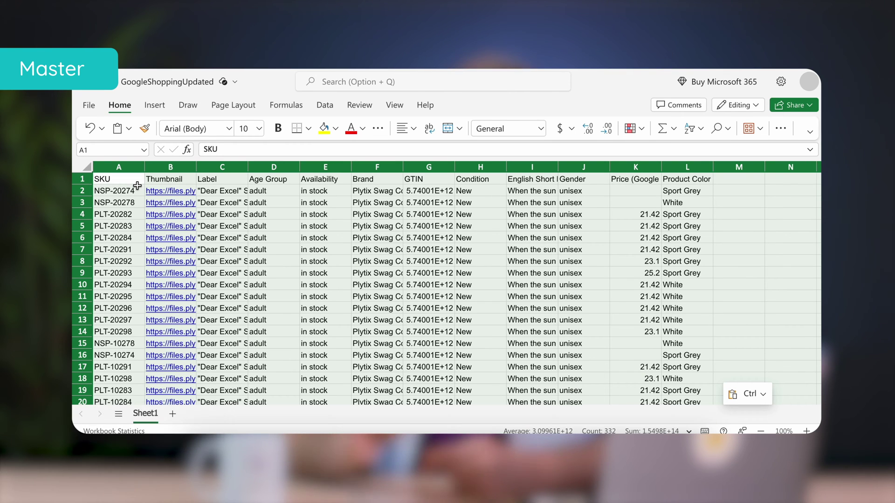
Correct the label in C3 to Sweatshirt and move the Age Group column right of Brand.
click(222, 203)
triple_click(222, 202)
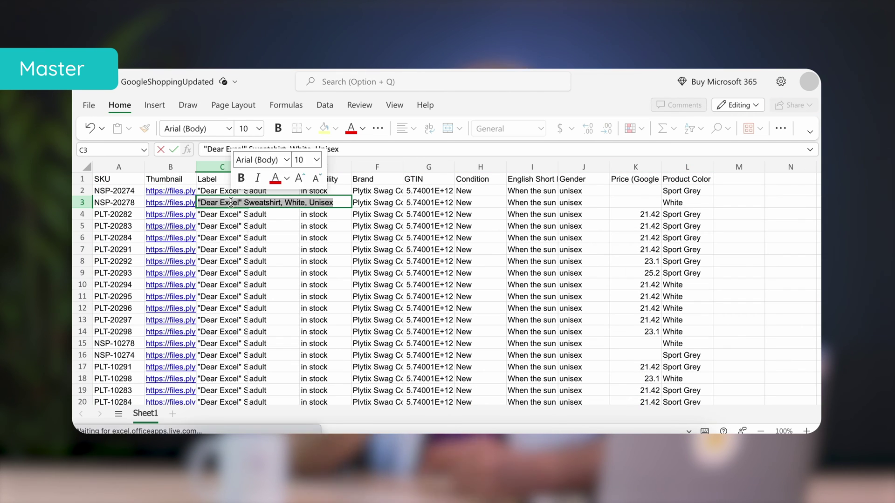
text(Sweatshit)
key(BackSpace)
text(rt)
key(Return)
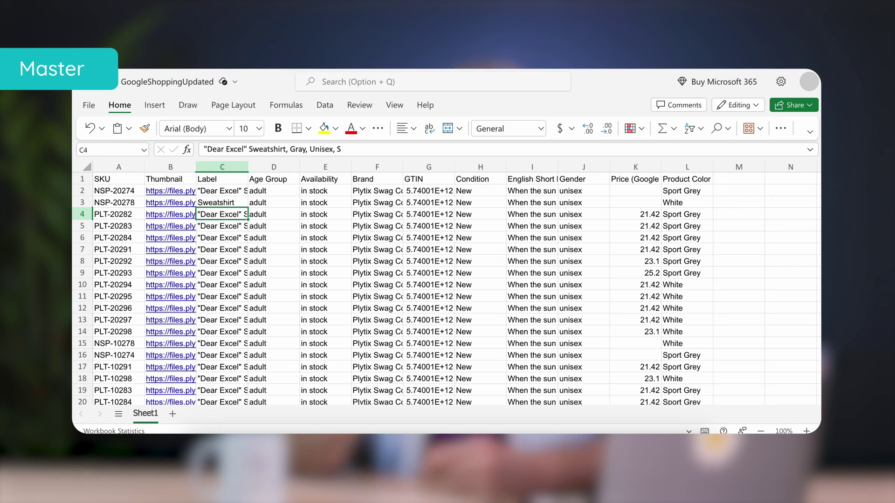
drag(262, 164, 352, 224)
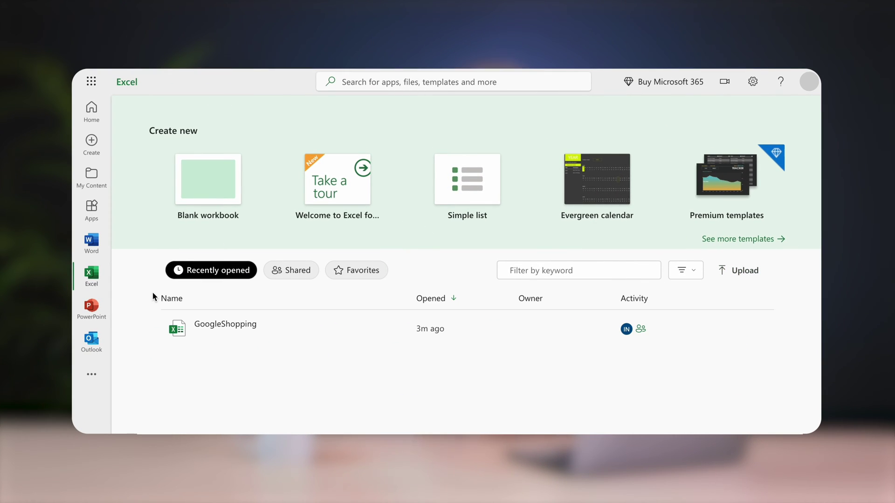
Open GoogleShopping from the Recently opened list.
click(251, 329)
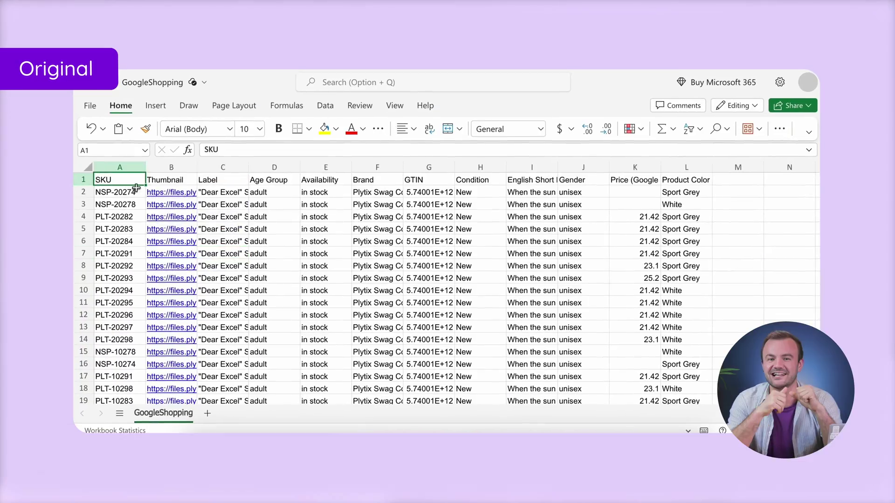
Paste A1:L8 of GoogleShopping into GoogleShoppingUpdated with Paste Link and enable the external content.
drag(114, 179, 692, 261)
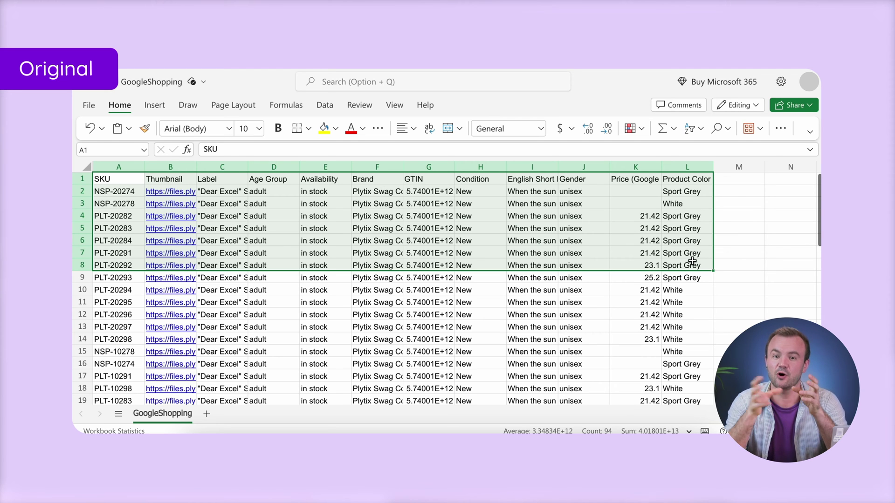
key(ctrl+c)
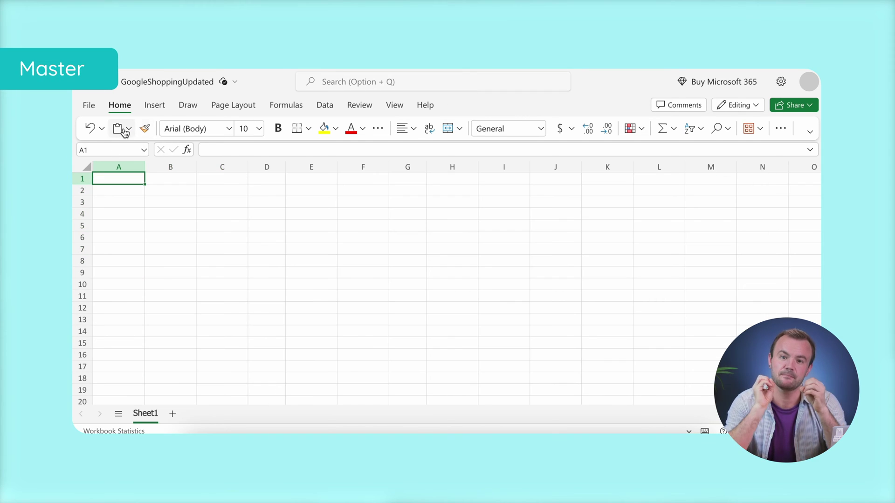
click(124, 130)
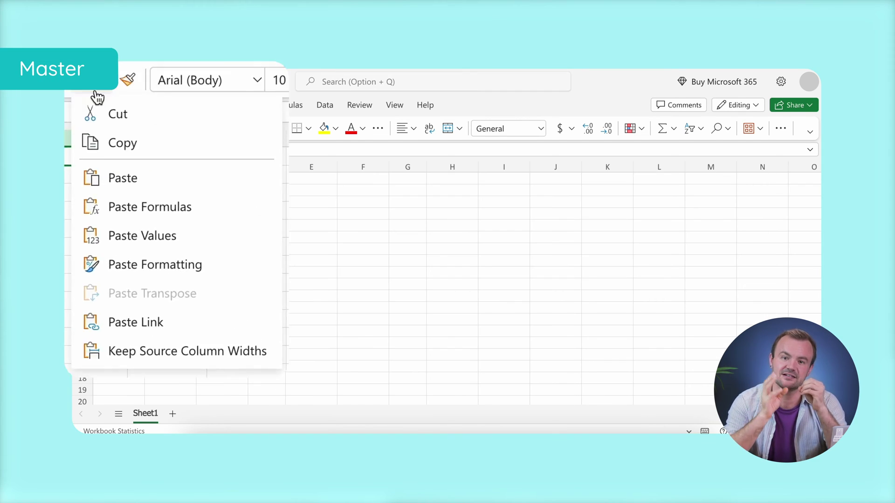
click(134, 332)
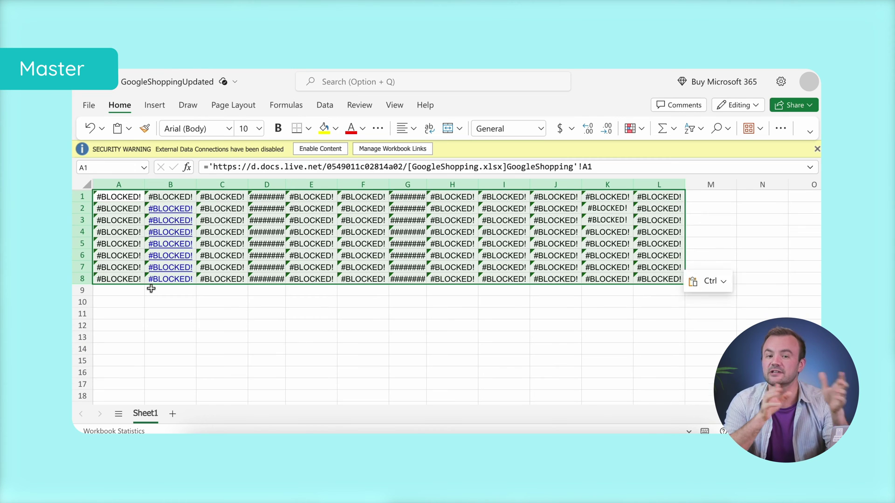
click(279, 157)
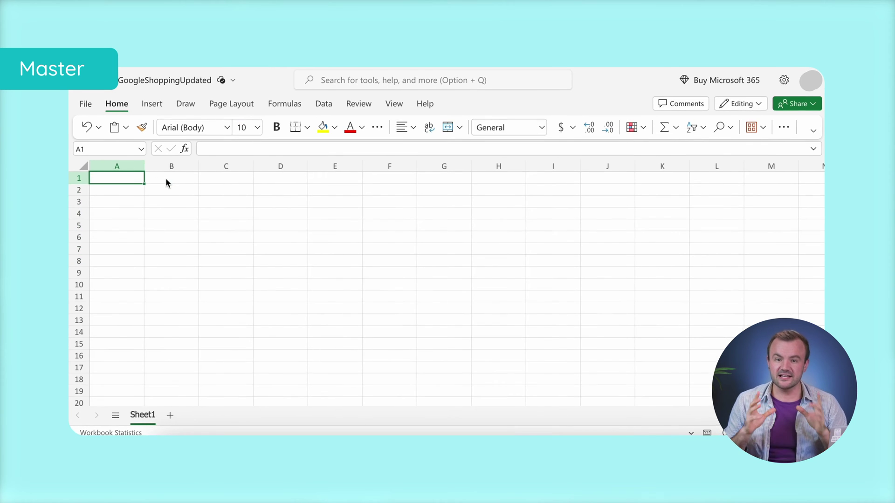
Link cell A1 to the GoogleShopping product range with a workbook-link formula and enable external content.
double_click(135, 181)
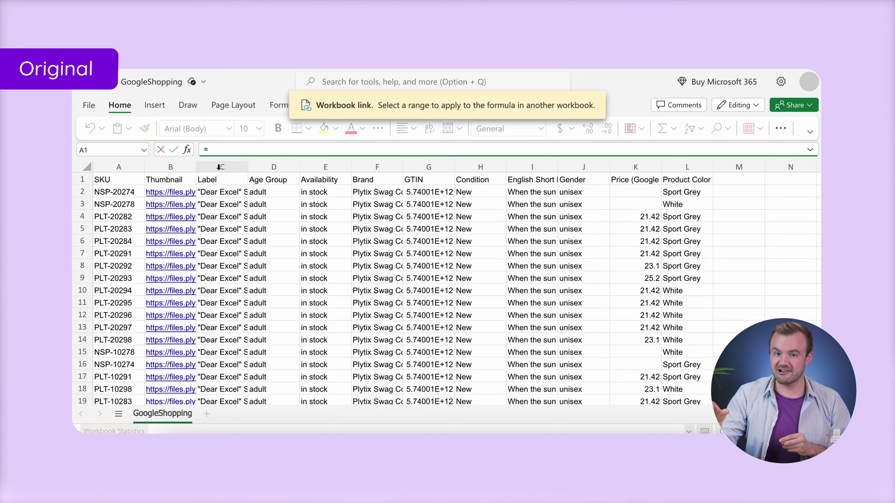
drag(107, 180, 696, 362)
key(Return)
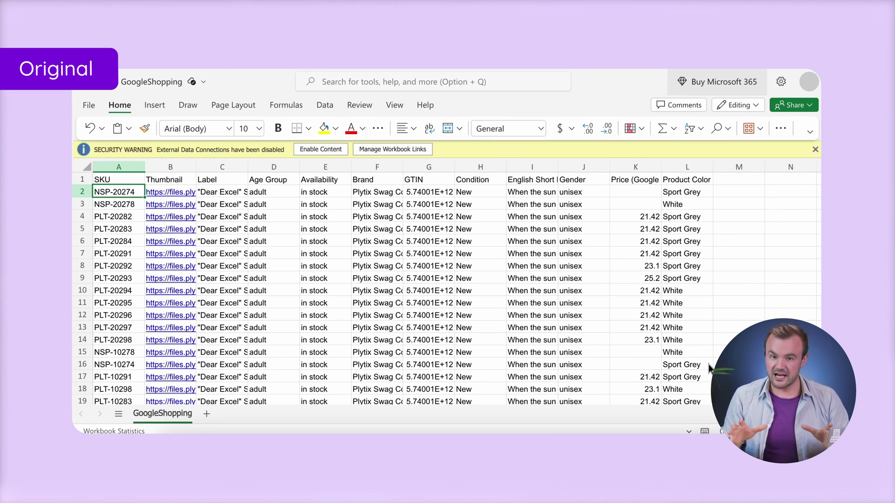
click(324, 150)
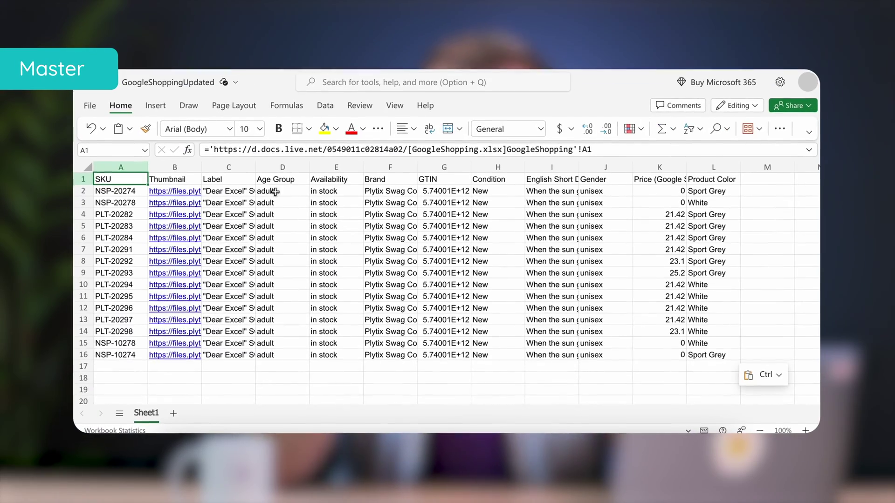
In Excel for the web, set availability cell E2 to 'out of stock'.
click(326, 192)
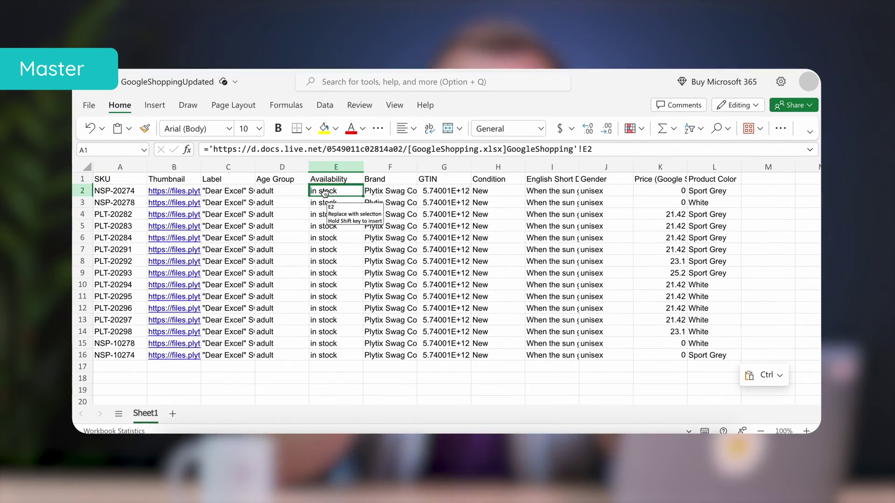
text(out of)
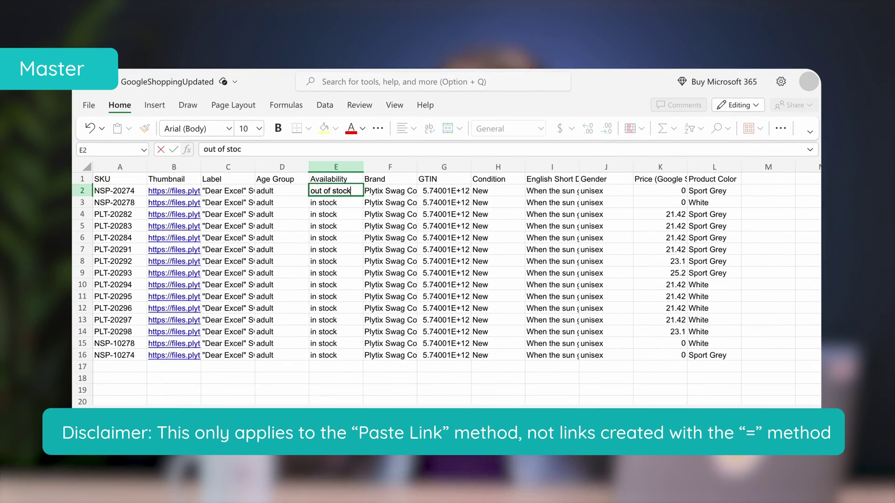
key(Return)
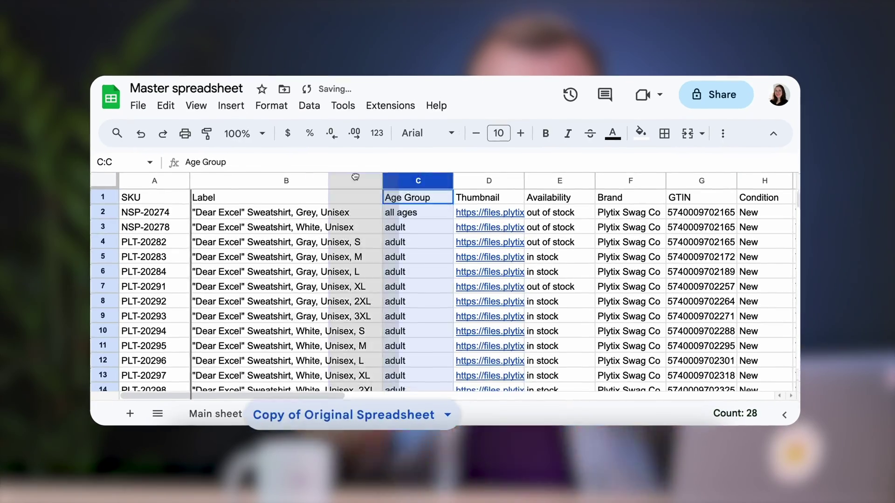
In Google Sheets, move the Age Group column to column B and copy all product rows below the header.
drag(420, 180, 226, 180)
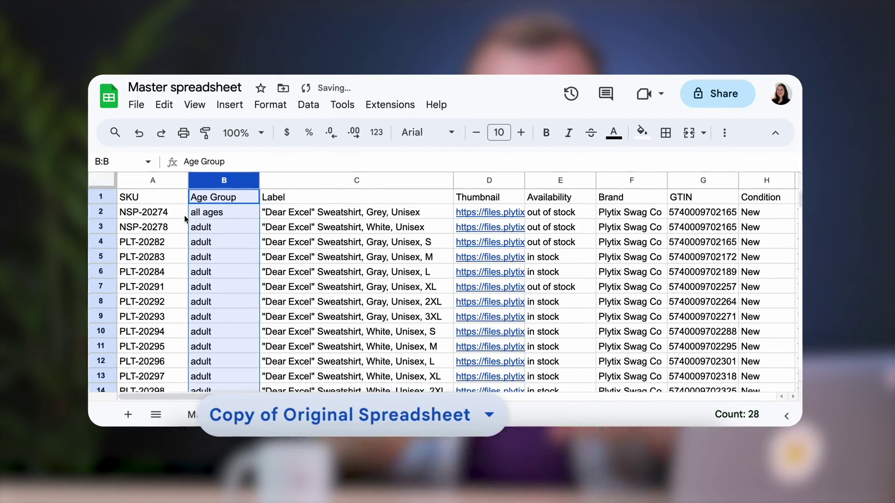
click(100, 210)
key(ctrl+shift+Down)
key(ctrl+c)
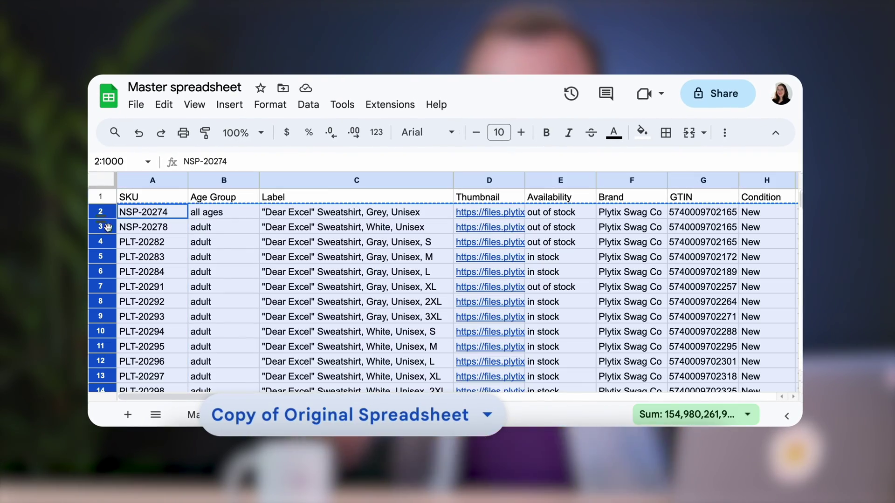
Paste the copied product rows into the Main sheet starting at cell A29.
key(ctrl+Page_Up)
scroll(164, 327, down, 5)
click(160, 318)
key(ctrl+v)
scroll(161, 320, down, 6)
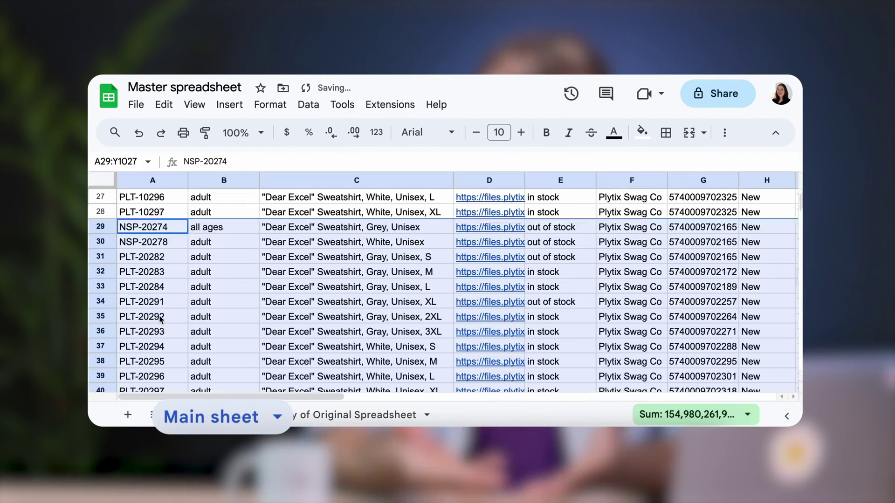